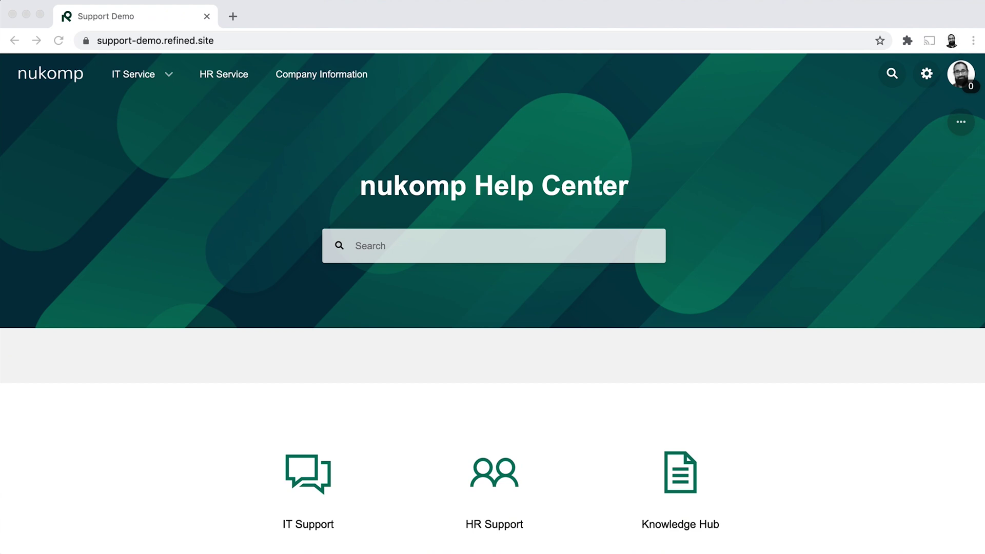
# Step: Open the Support Demo site's Site Builder in the administration and review its content structure
pyautogui.click(539, 136)
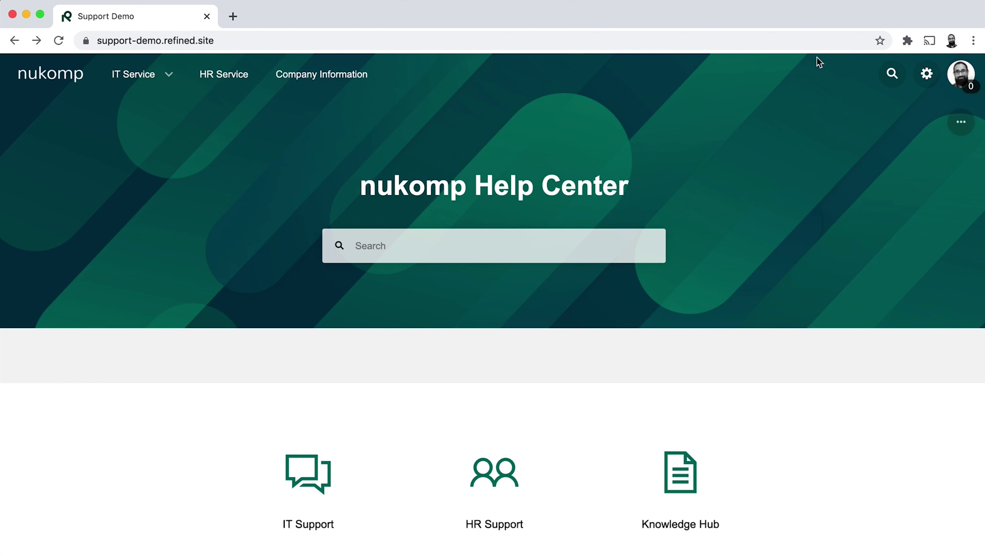
pyautogui.click(926, 77)
pyautogui.click(821, 149)
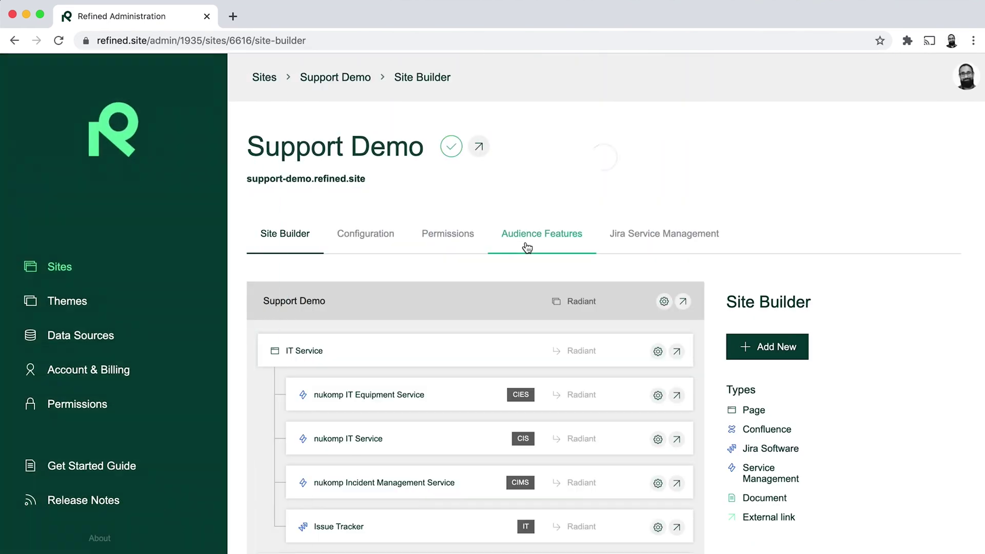
pyautogui.scroll(-2, 500, 330)
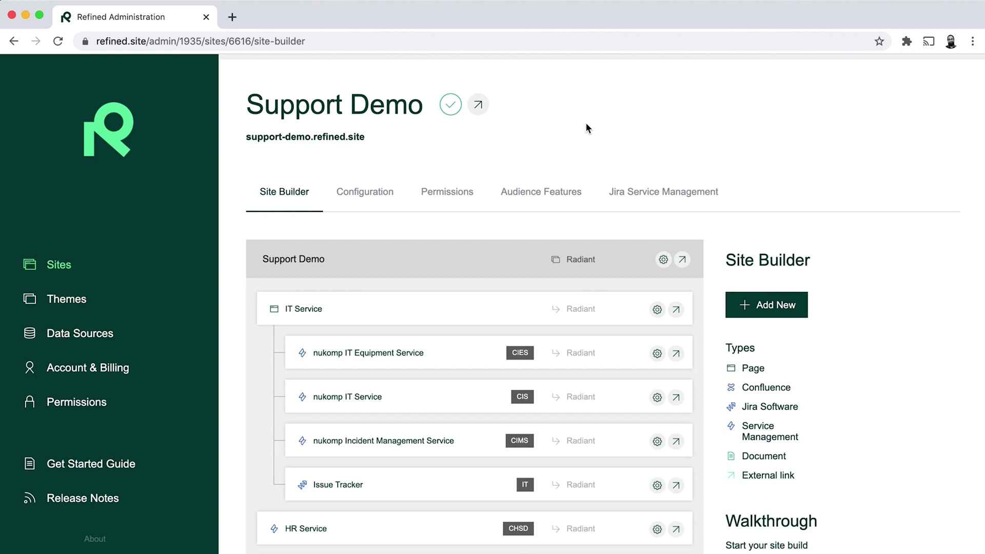
pyautogui.scroll(-1, 586, 122)
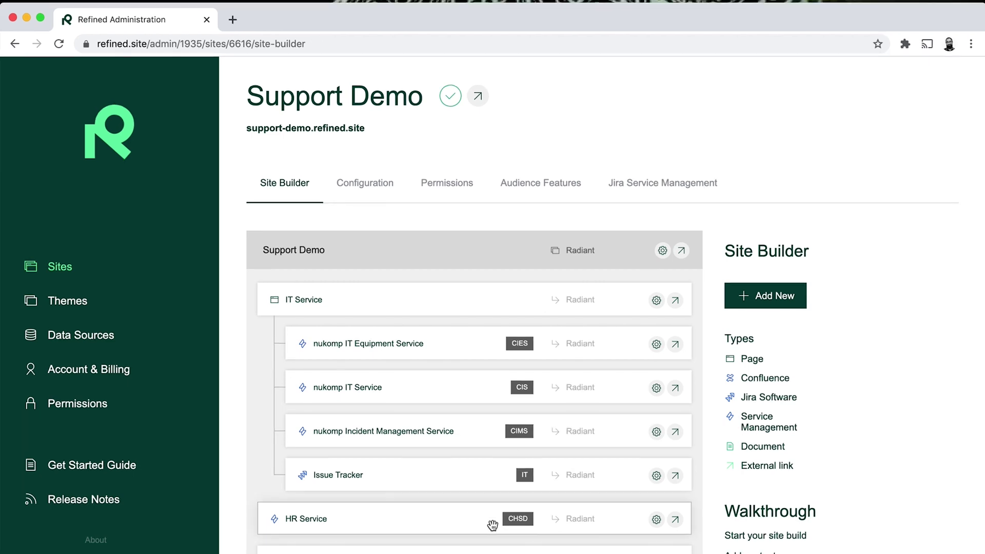
# Step: Open the live HR Service page, view its project in Jira, and show the project's Knowledge base settings
pyautogui.click(675, 520)
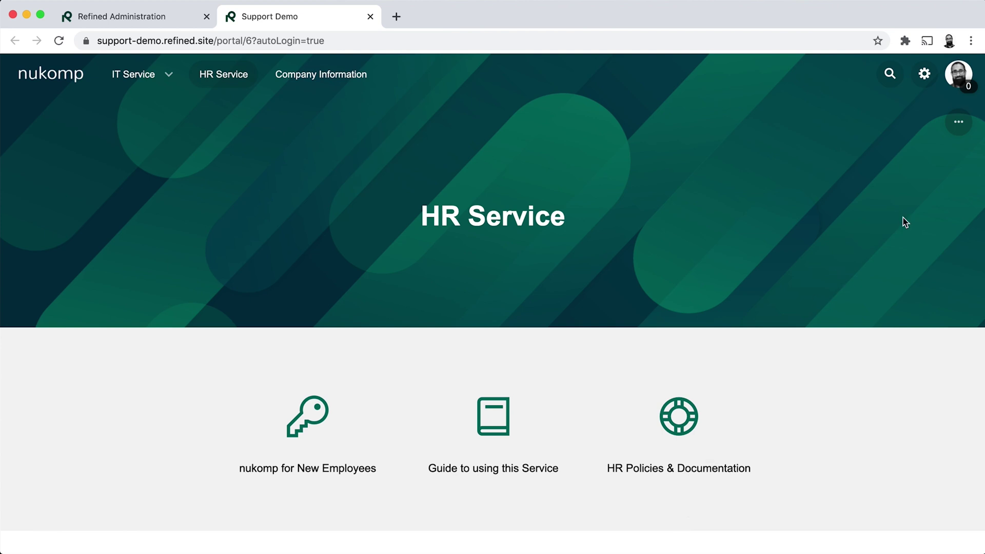
pyautogui.click(959, 132)
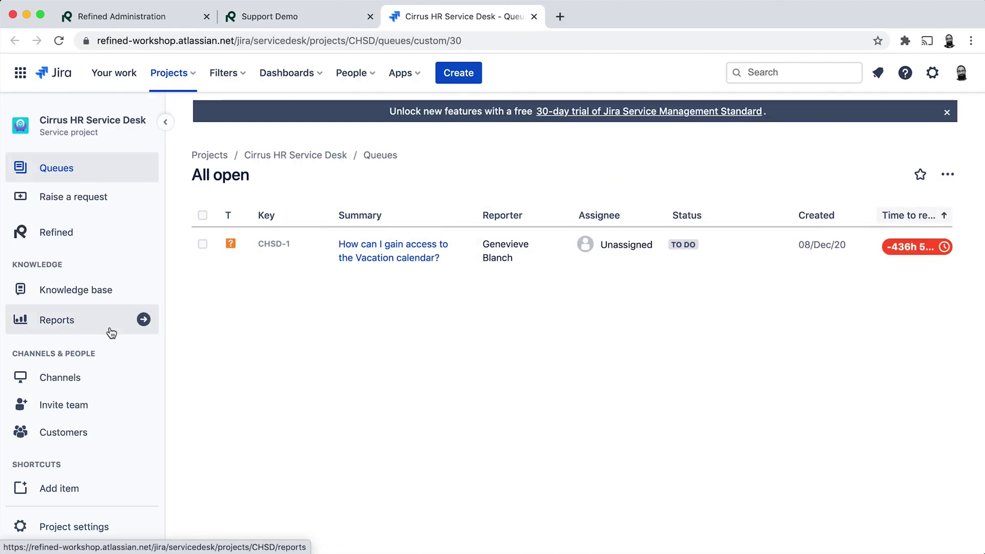
pyautogui.click(75, 530)
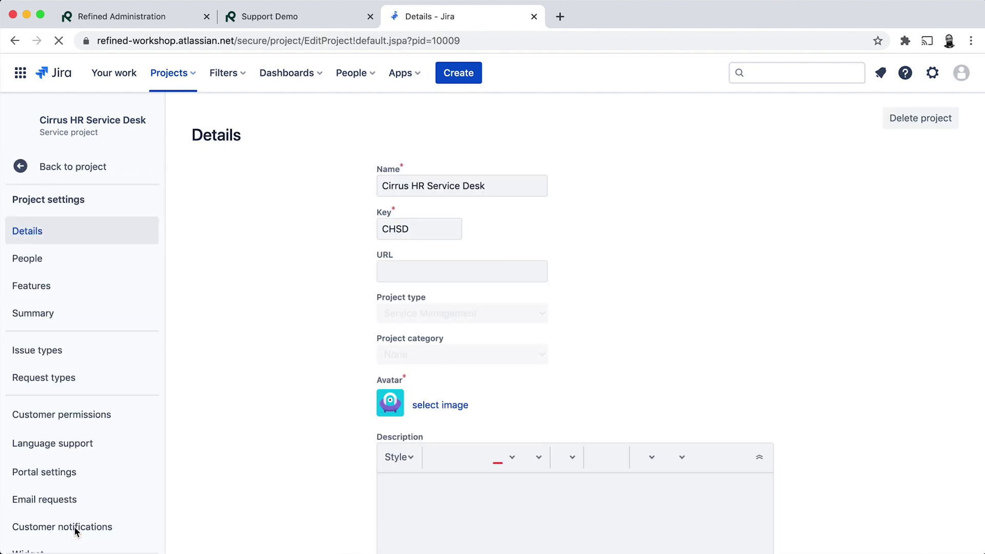
pyautogui.scroll(-4, 71, 467)
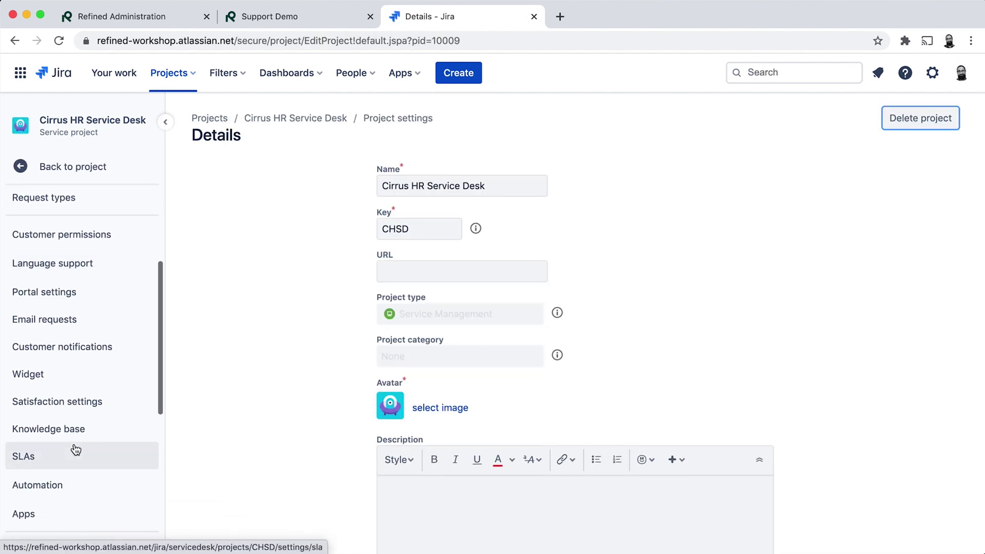
pyautogui.scroll(-1, 76, 450)
pyautogui.click(68, 383)
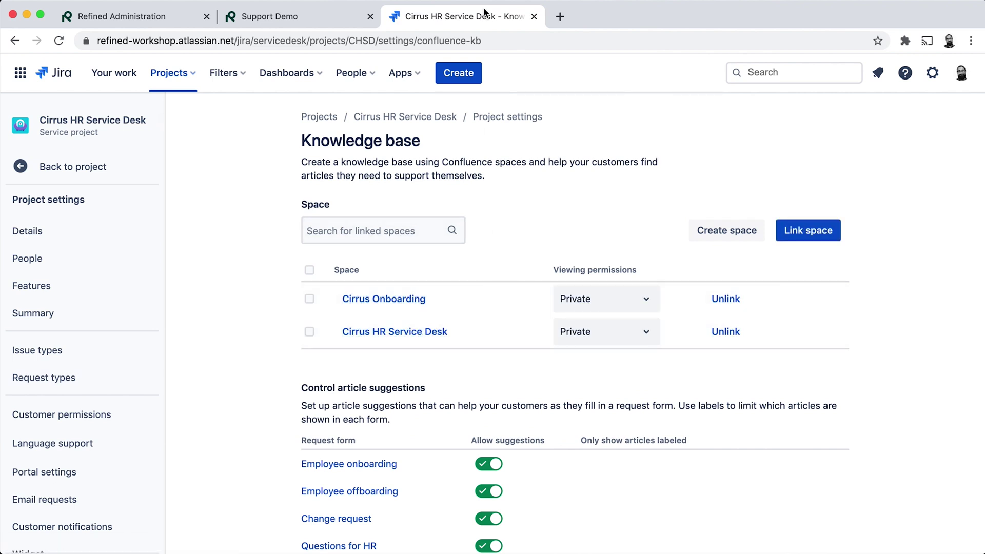
# Step: Return to the nukomp Help Center home page and search the site for "vacation"
pyautogui.click(323, 15)
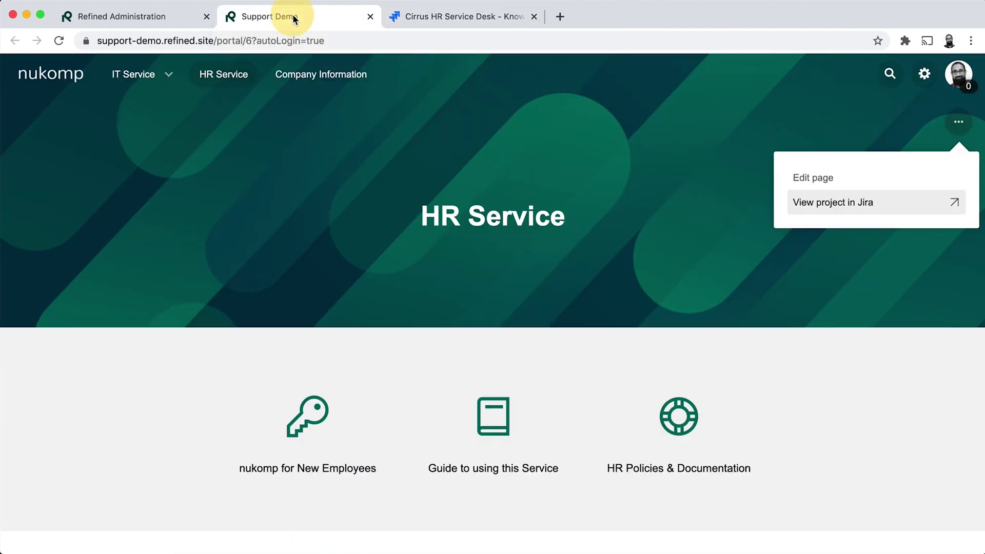
pyautogui.click(42, 78)
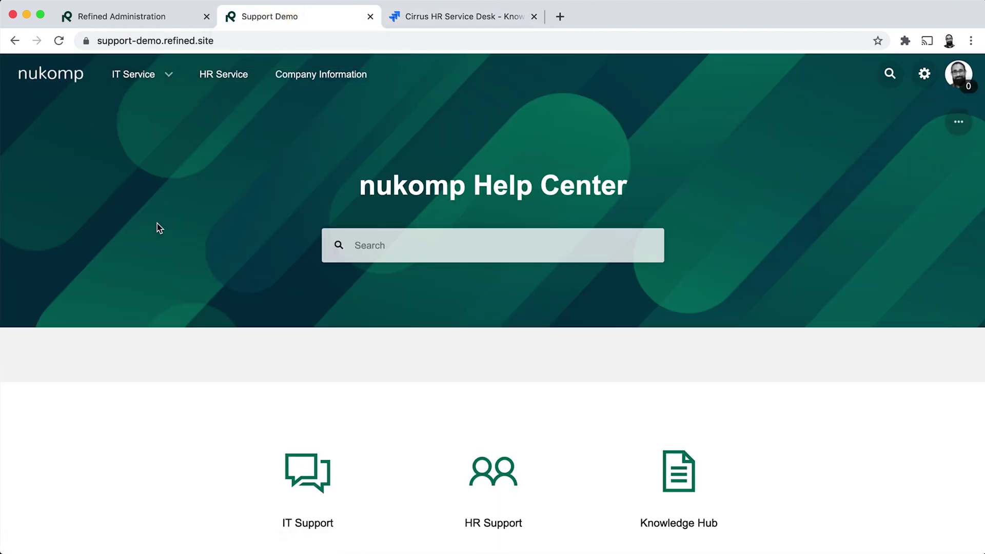
pyautogui.click(408, 244)
pyautogui.write('vacation')
pyautogui.press('Return')
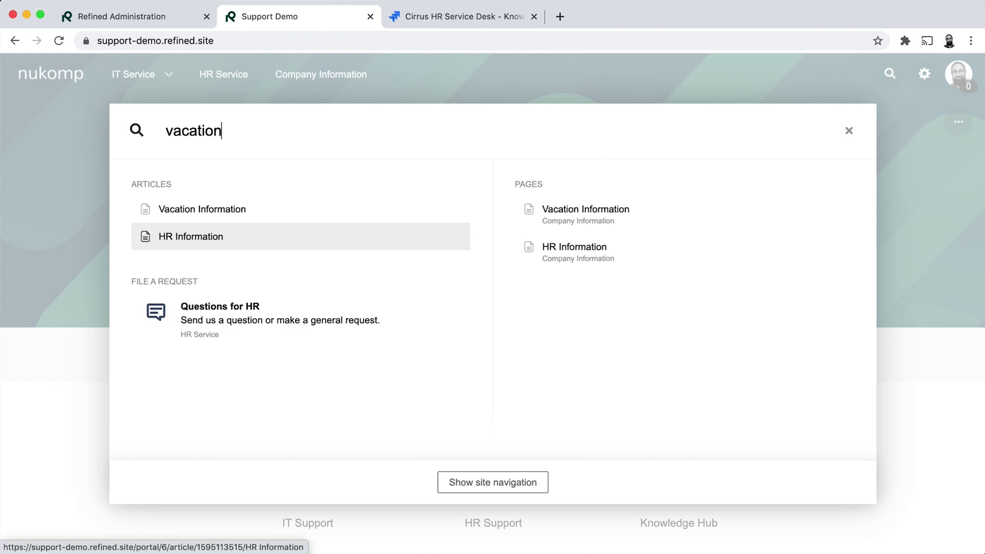
# Step: Read the Vacation Information article from the search results, closing both the article and the search
pyautogui.click(223, 215)
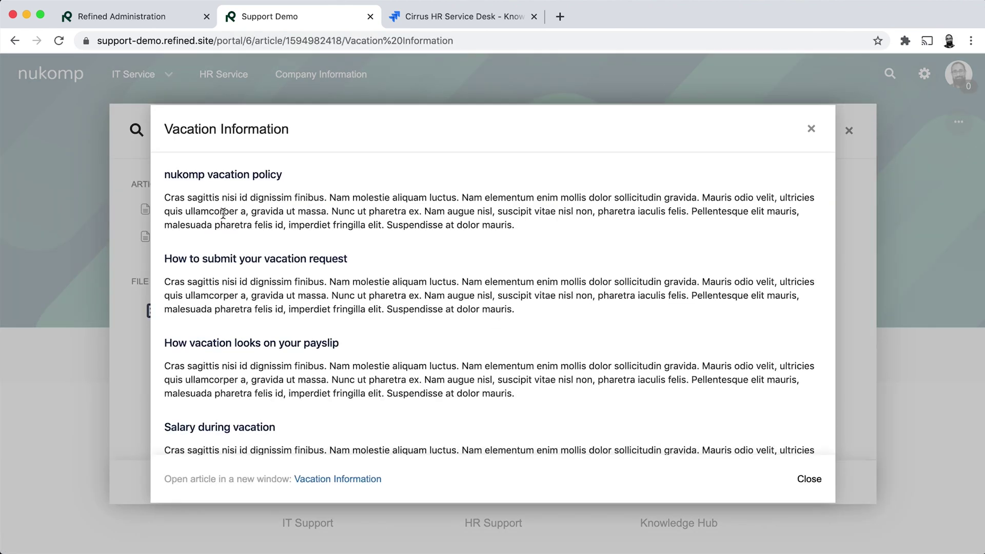
pyautogui.scroll(-2, 422, 337)
pyautogui.scroll(2, 422, 336)
pyautogui.click(811, 128)
pyautogui.click(850, 131)
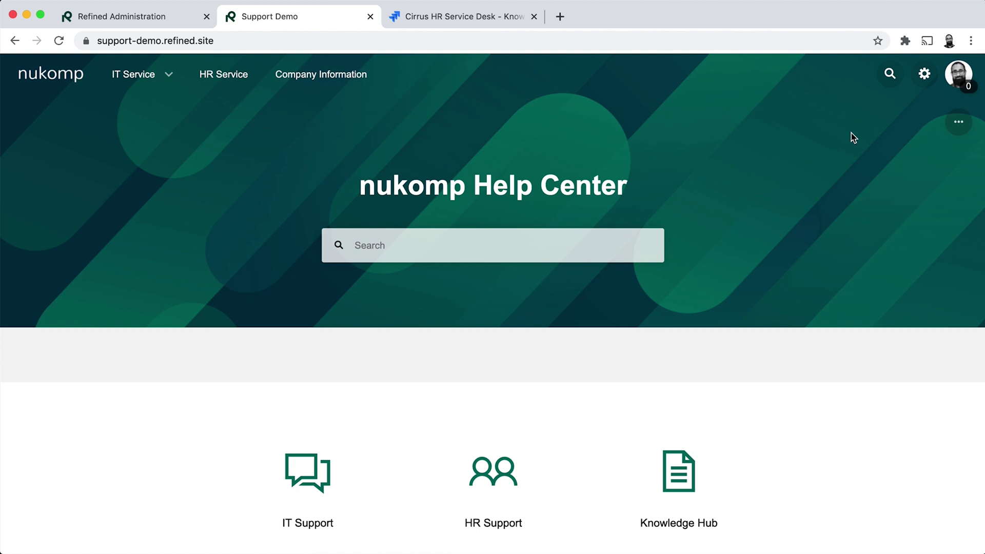
# Step: Return to the Site Builder and view the Atlassian content available for adding, without selecting any
pyautogui.click(534, 16)
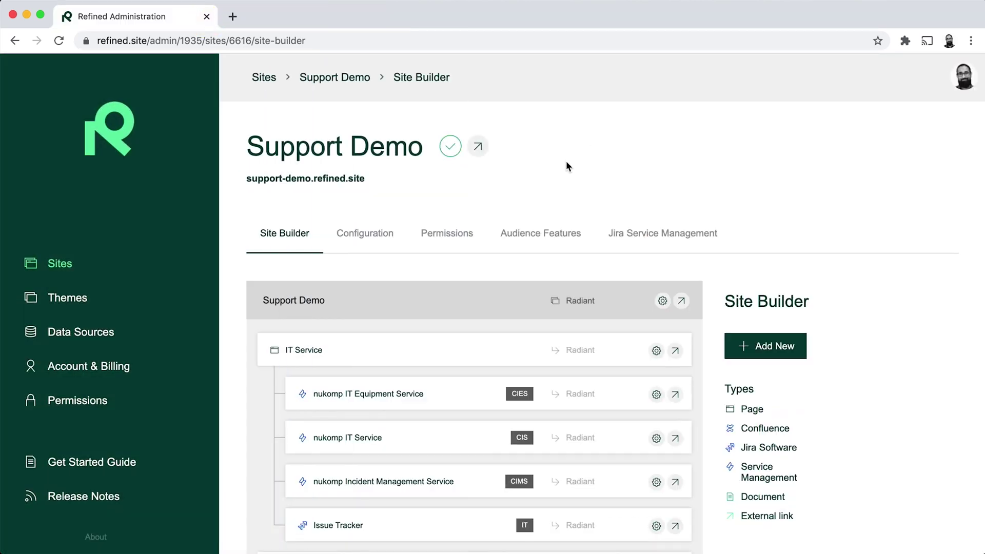
pyautogui.click(746, 347)
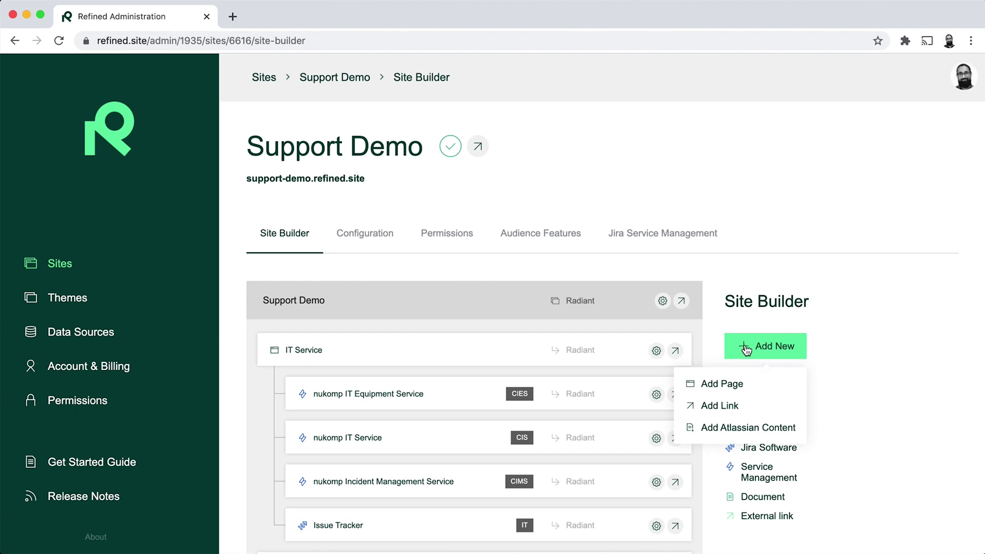
pyautogui.click(770, 427)
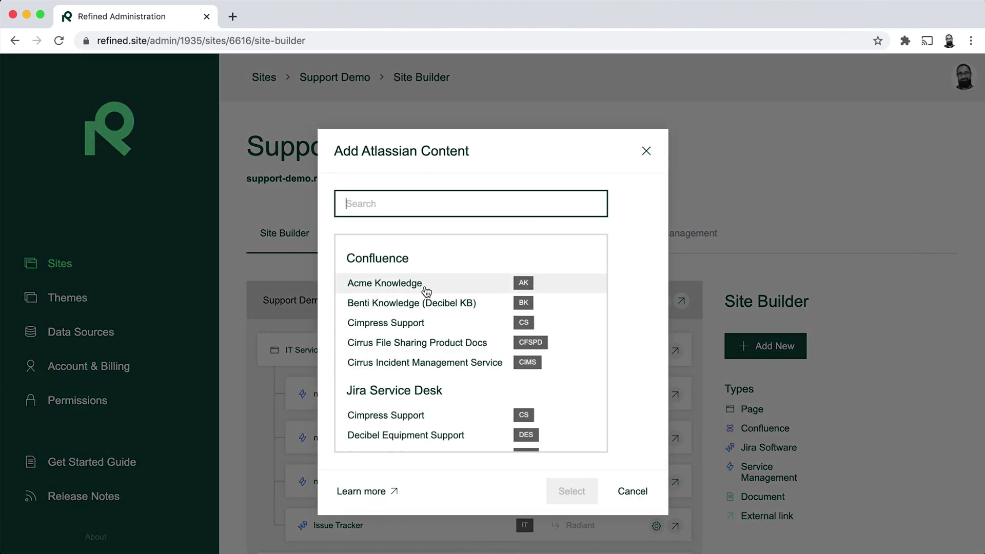
pyautogui.click(646, 151)
# Step: Check which Confluence space is connected to the Company Information item in its edit settings, leaving them unchanged
pyautogui.scroll(-1, 515, 409)
pyautogui.scroll(-4, 515, 409)
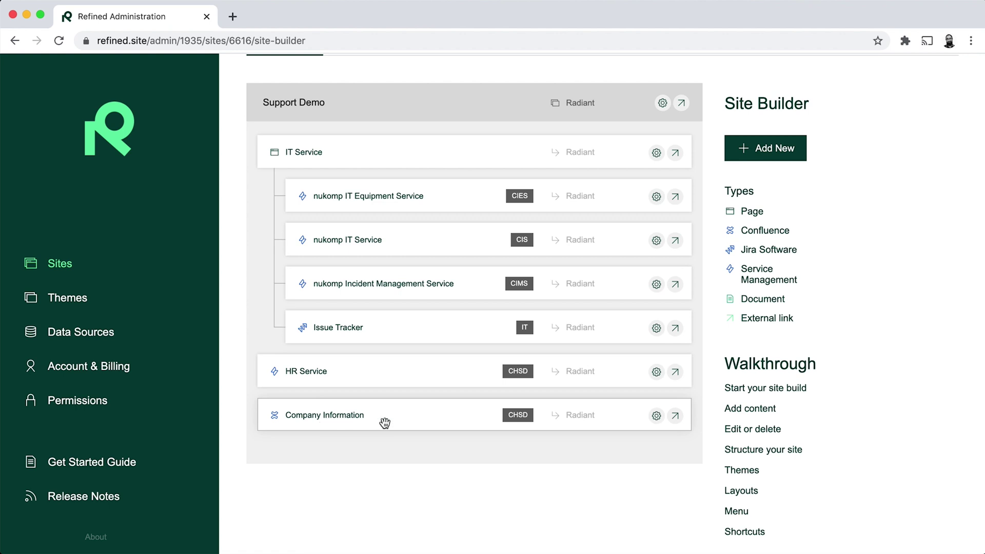
pyautogui.click(656, 415)
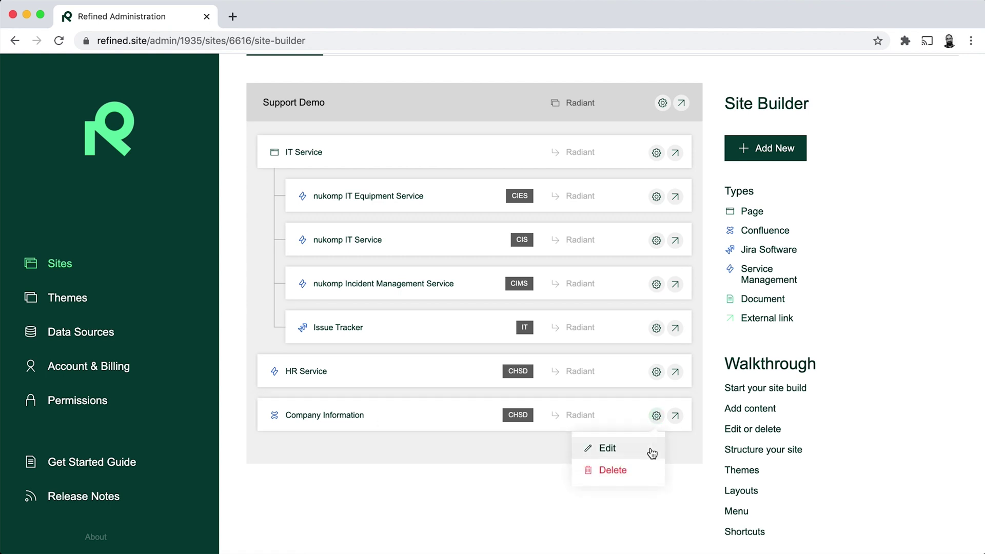
pyautogui.click(590, 448)
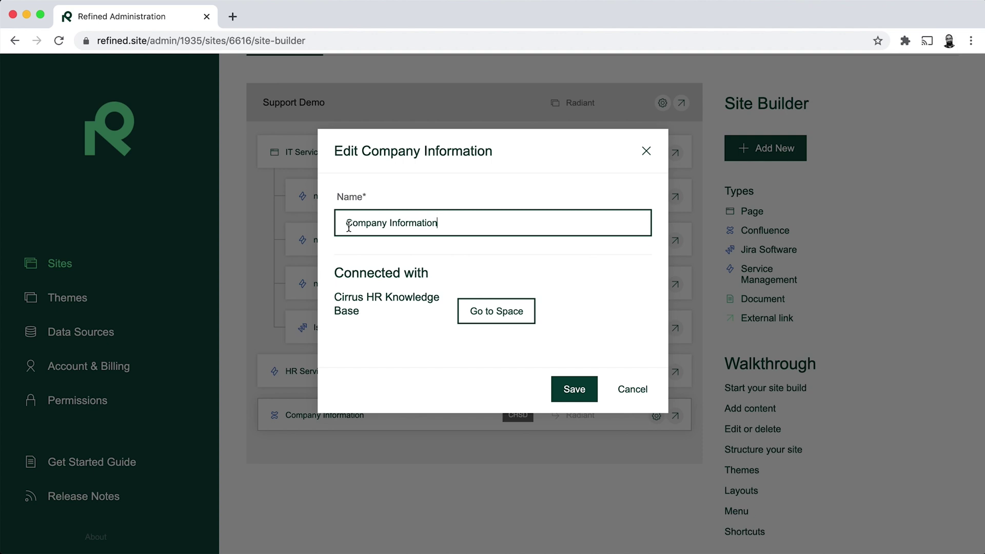
pyautogui.click(646, 150)
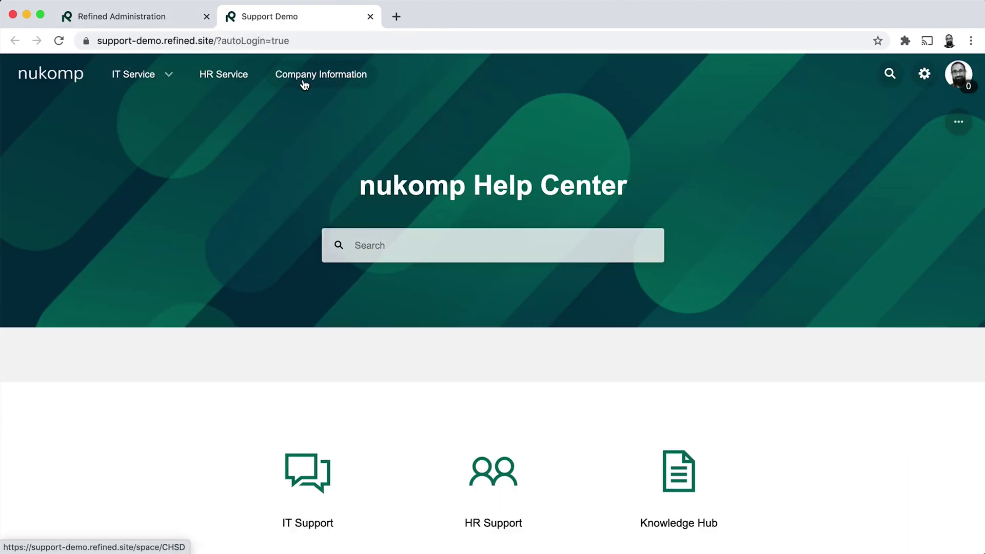
# Step: Open the Company Information page on the live site and check the actions available for that page
pyautogui.click(159, 17)
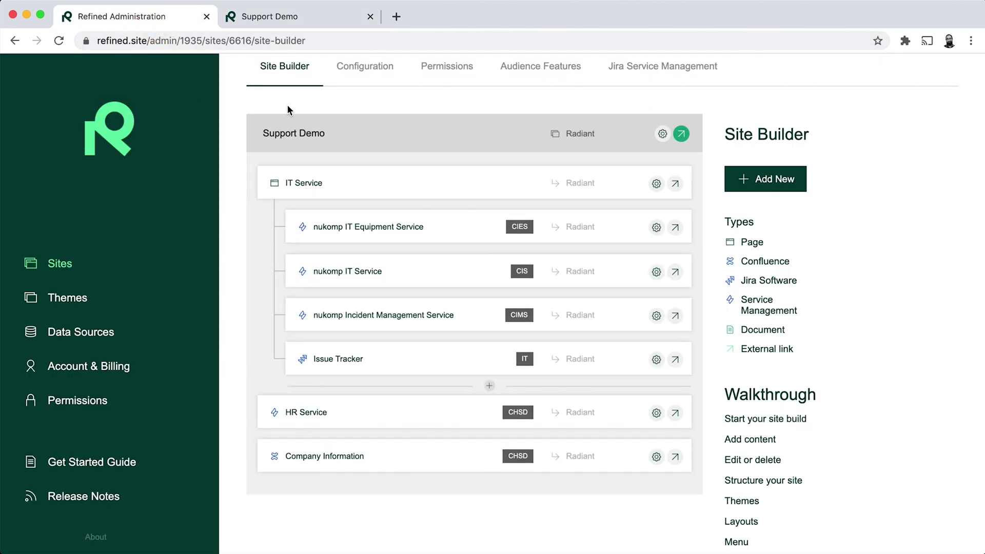
pyautogui.click(306, 15)
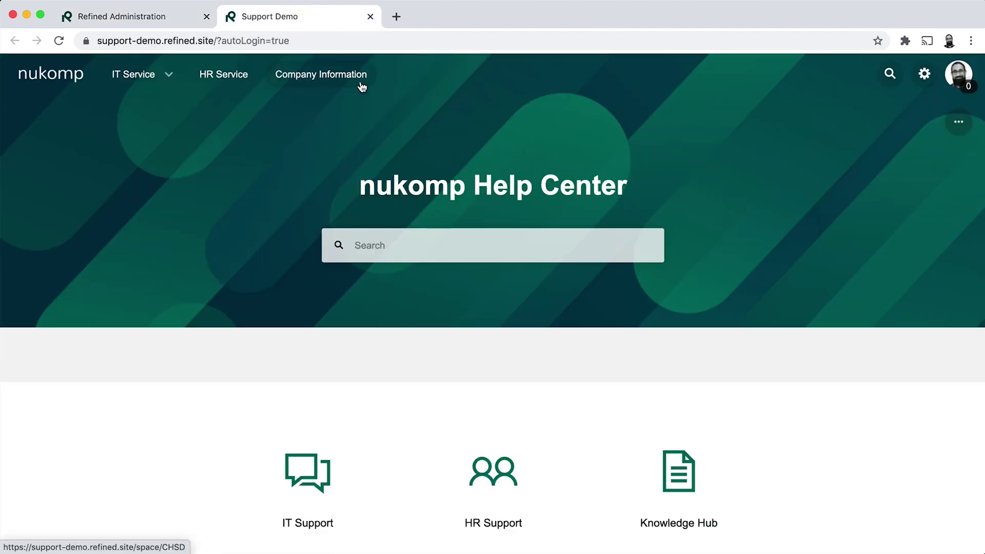
pyautogui.click(343, 77)
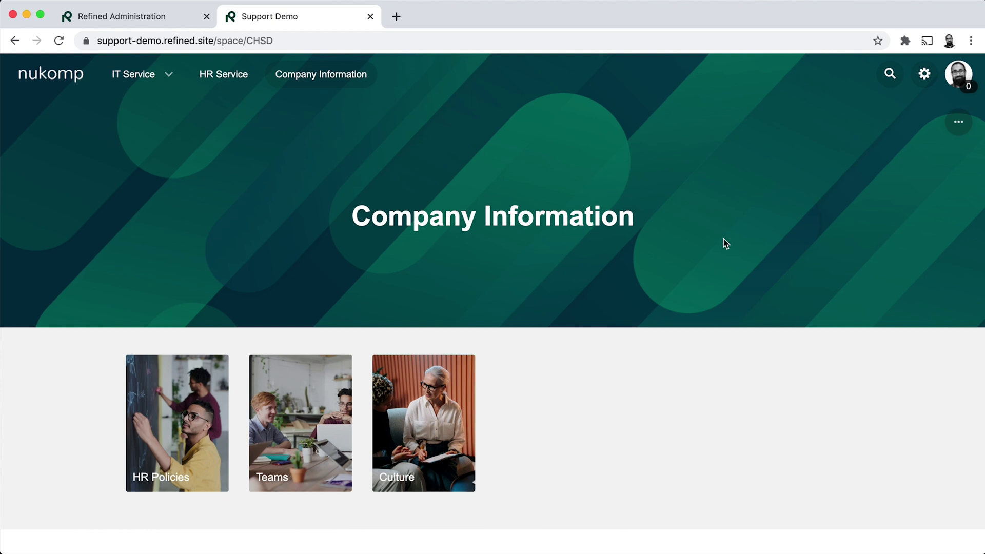
pyautogui.click(959, 122)
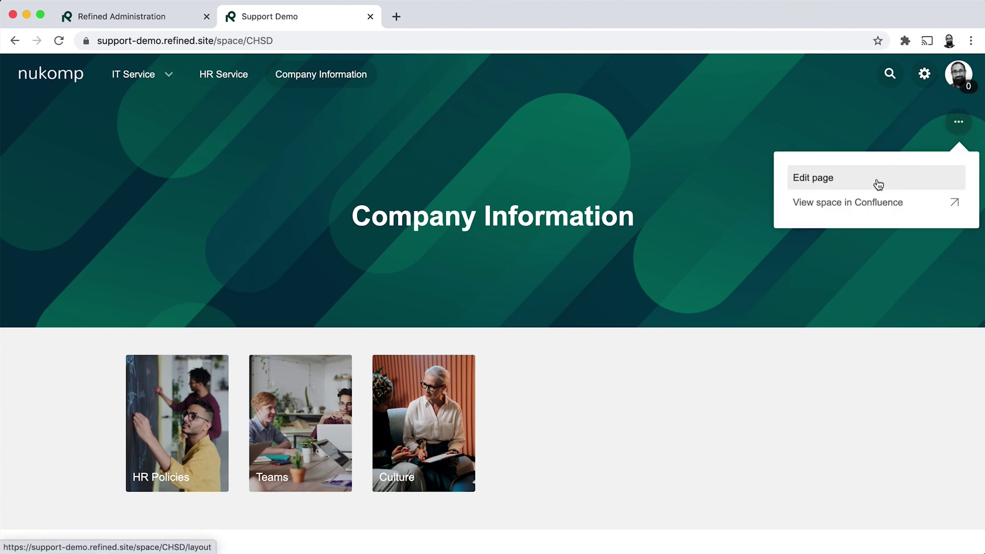
pyautogui.click(641, 159)
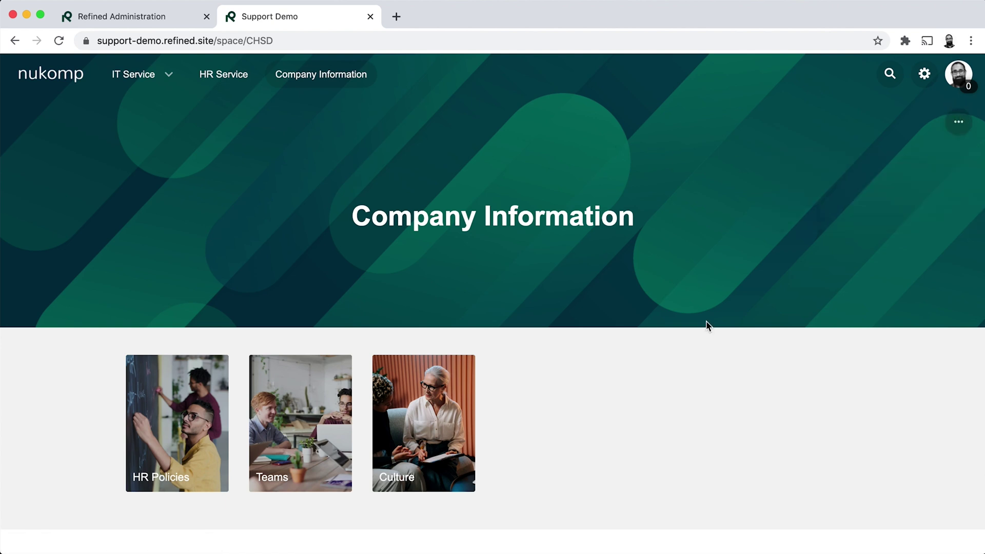
# Step: Look through the Company Information page's sections and expand HR Information in the space navigation
pyautogui.scroll(-3, 706, 325)
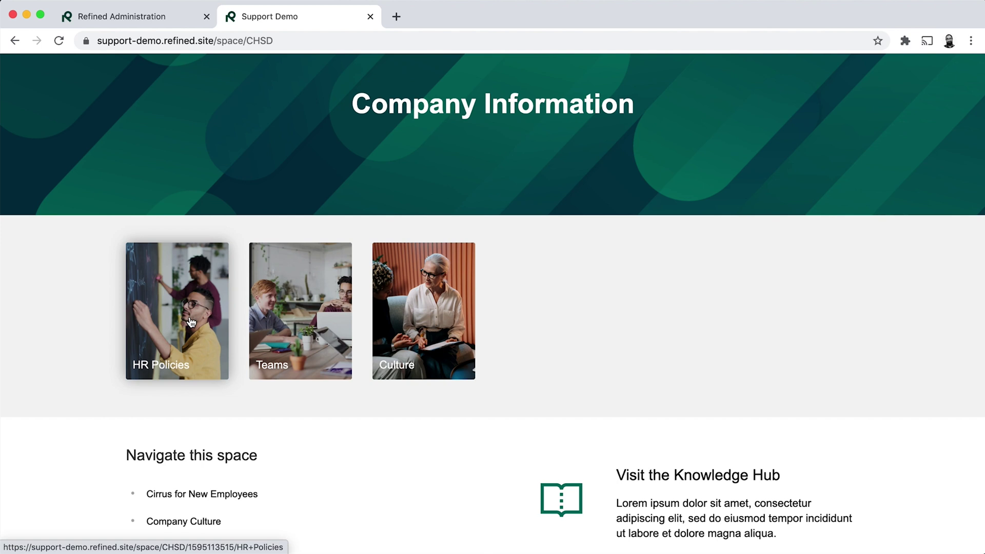
pyautogui.scroll(-4, 543, 321)
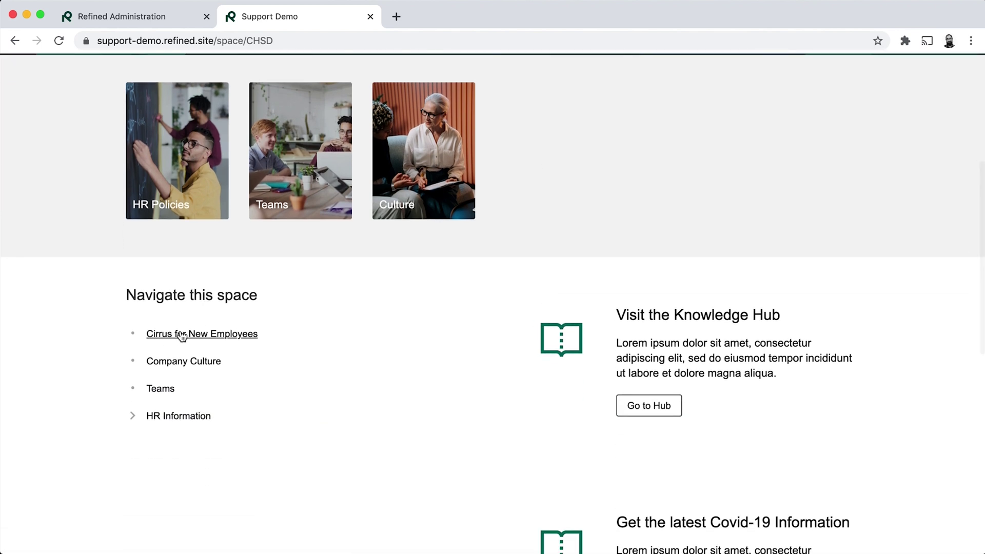
pyautogui.click(134, 417)
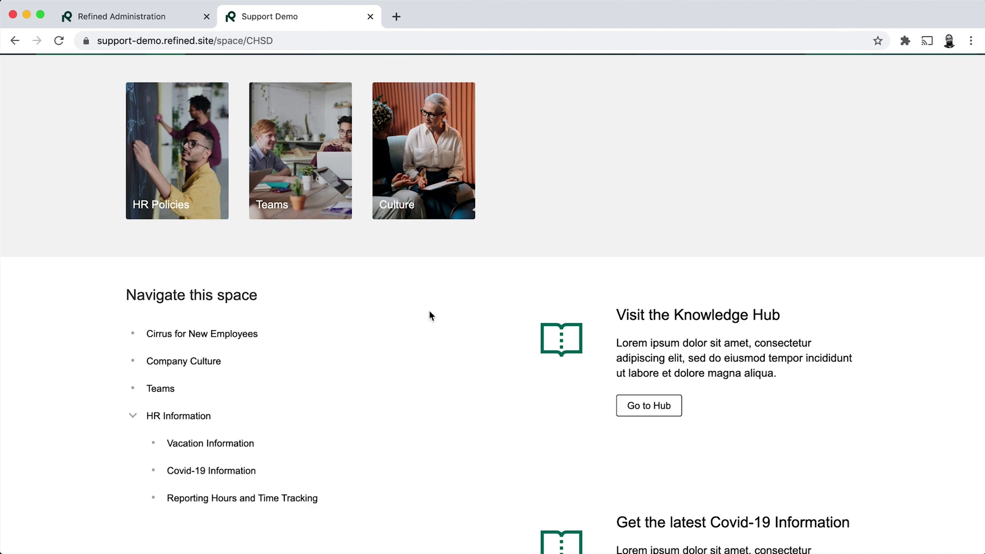
pyautogui.scroll(-3, 462, 293)
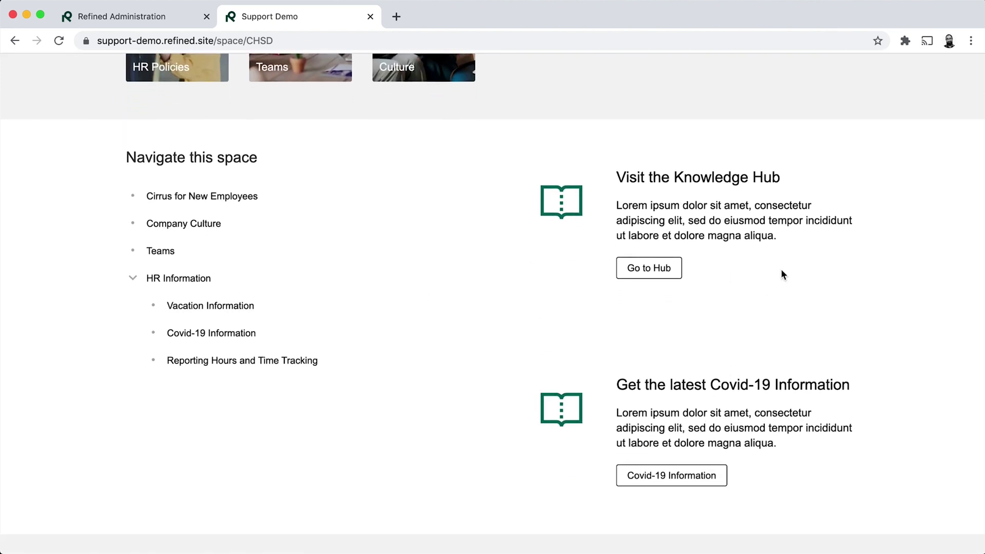
pyautogui.scroll(8, 782, 272)
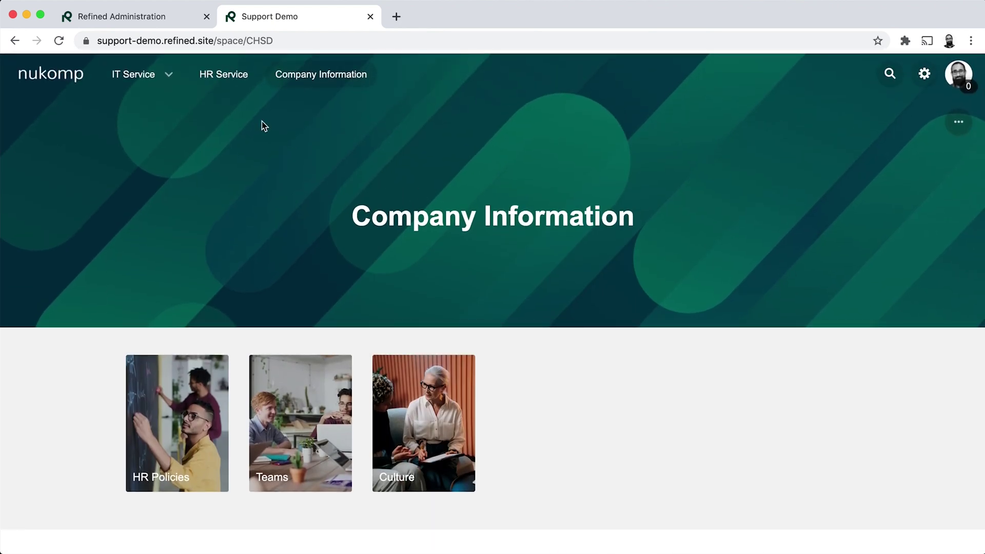
# Step: Open the Employee onboarding request form from the HR Service page's request types
pyautogui.click(211, 80)
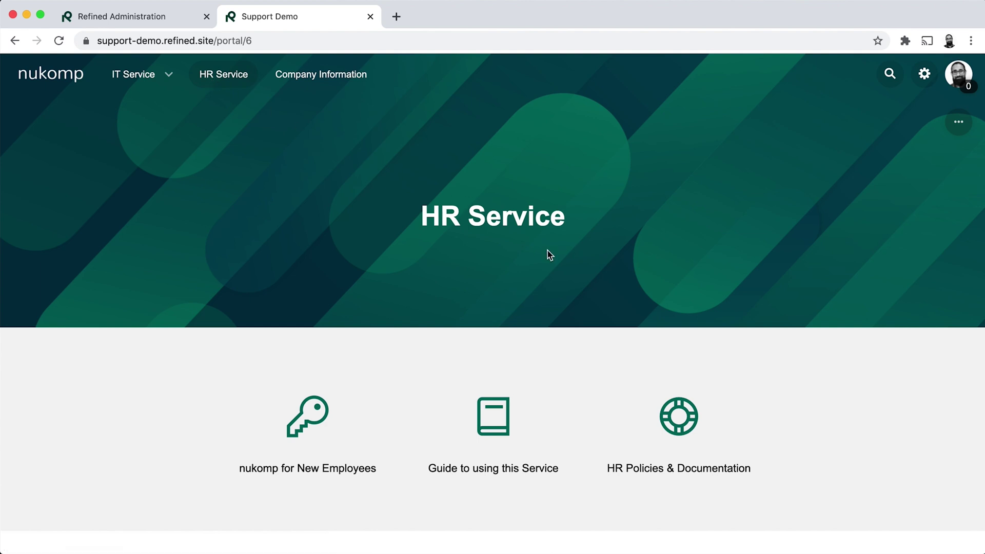
pyautogui.scroll(-4, 548, 255)
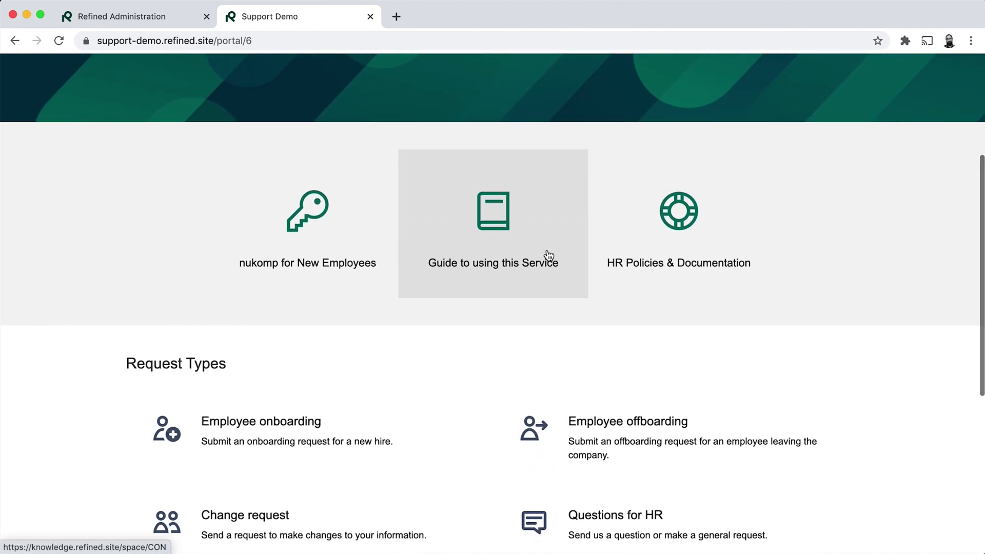
pyautogui.scroll(-1, 548, 255)
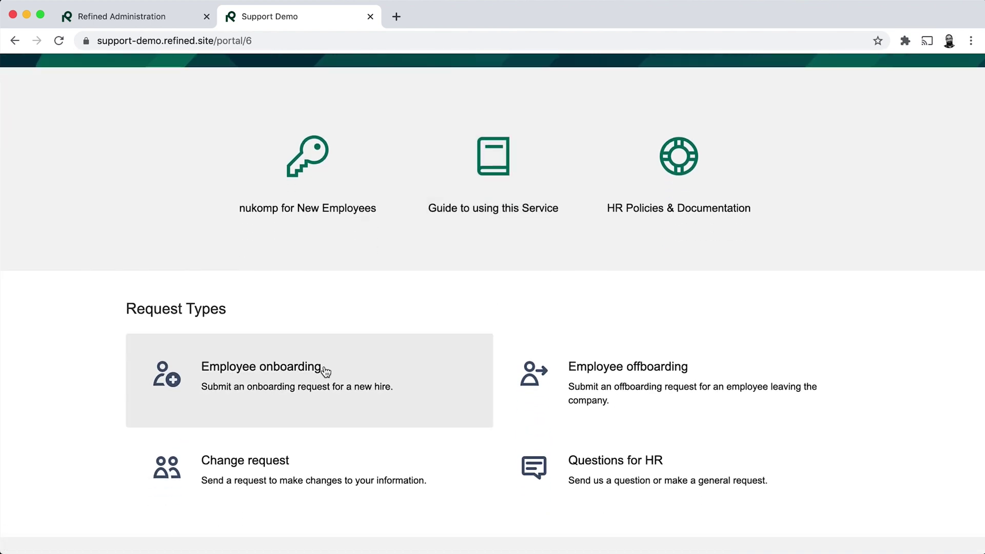
pyautogui.click(325, 370)
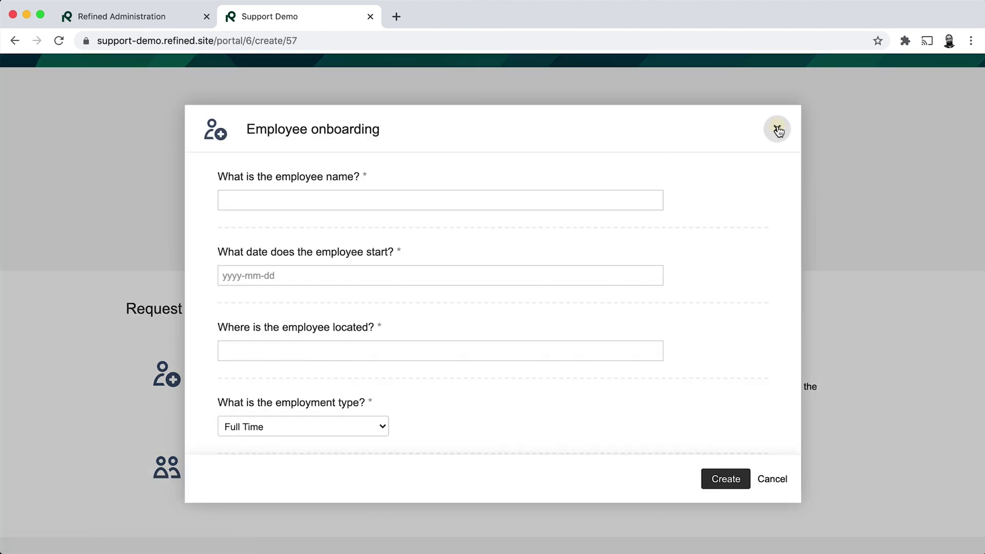
# Step: Close the Employee onboarding form, then open and look through the Vacation Information article from the HR Service page's HR Knowledge Base
pyautogui.click(777, 131)
pyautogui.scroll(4, 718, 208)
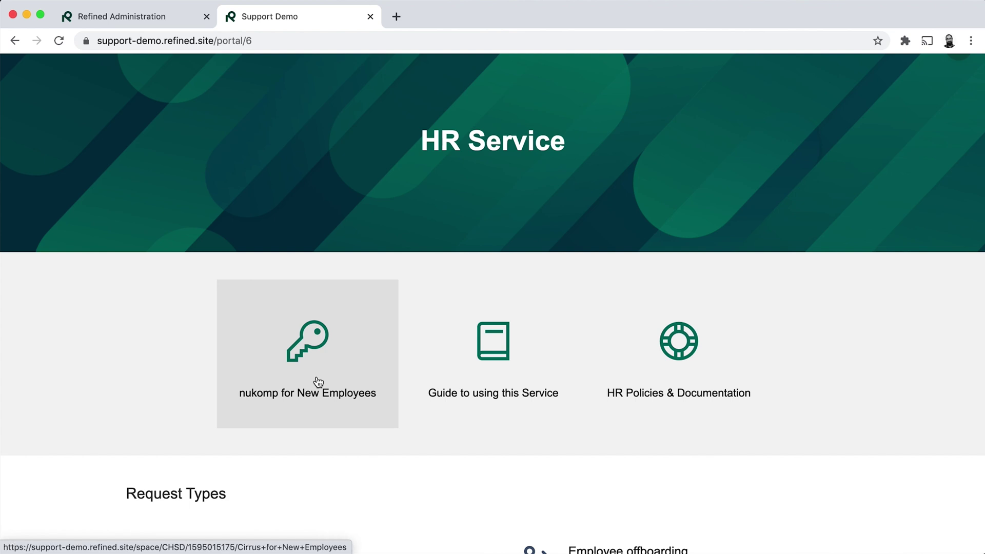
pyautogui.scroll(-8, 543, 466)
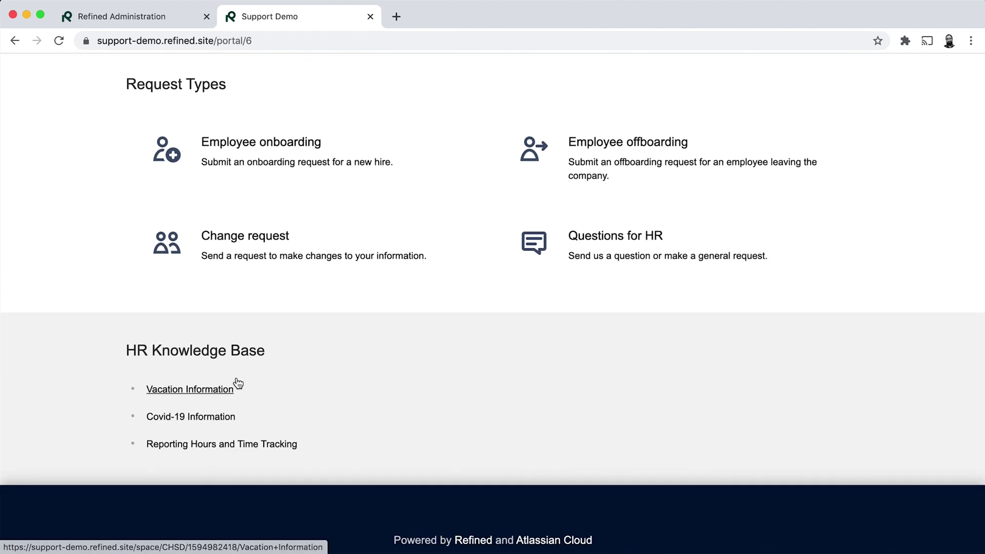
pyautogui.click(192, 393)
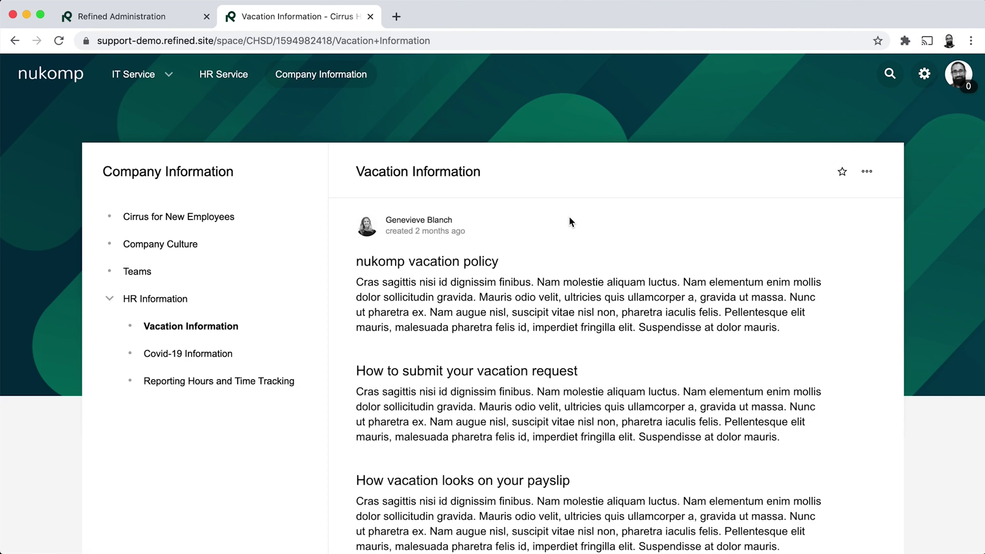
pyautogui.scroll(-5, 569, 222)
pyautogui.scroll(5, 570, 217)
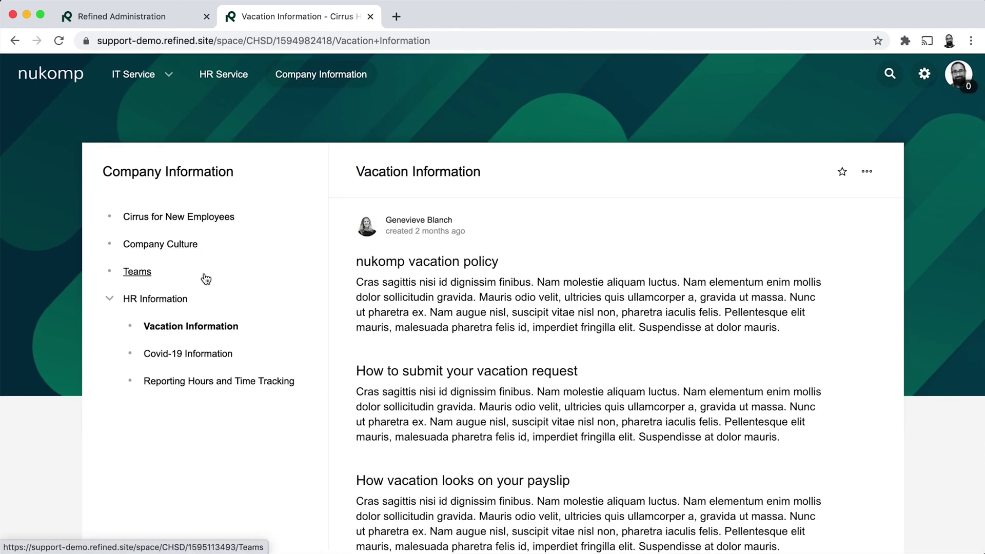
# Step: Search the help center's home page for "vacation" and preview the Vacation Information result under Articles, closing the preview again
pyautogui.click(54, 86)
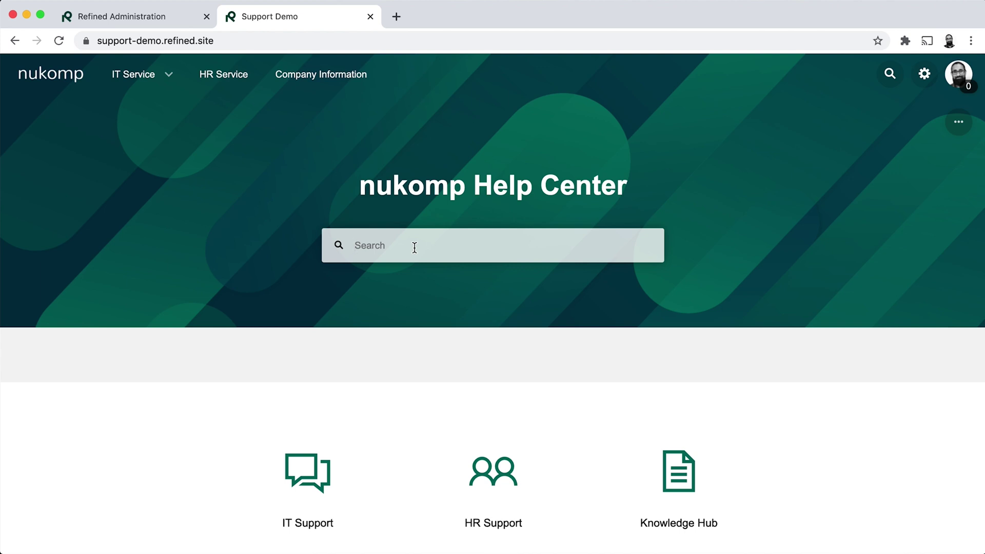
pyautogui.write('vacation')
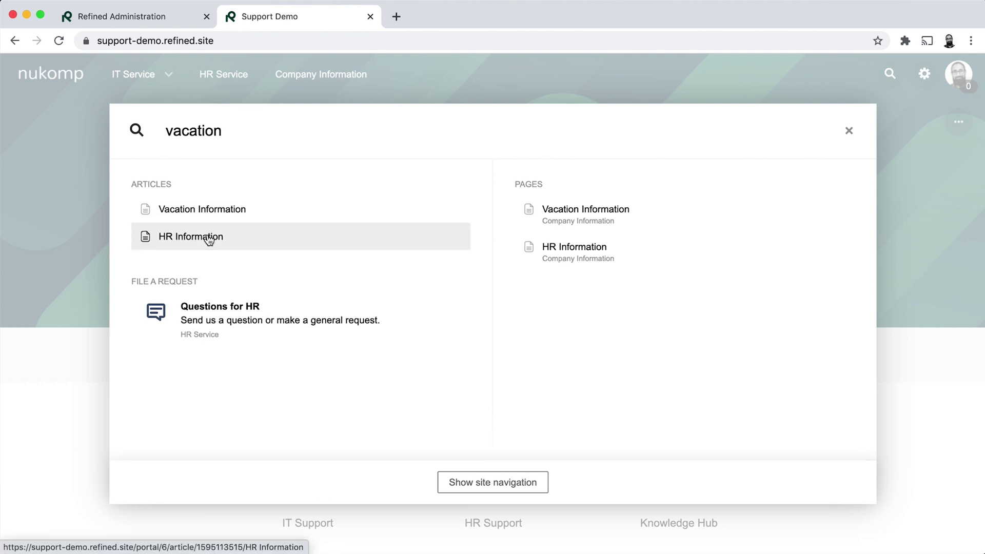
pyautogui.click(220, 207)
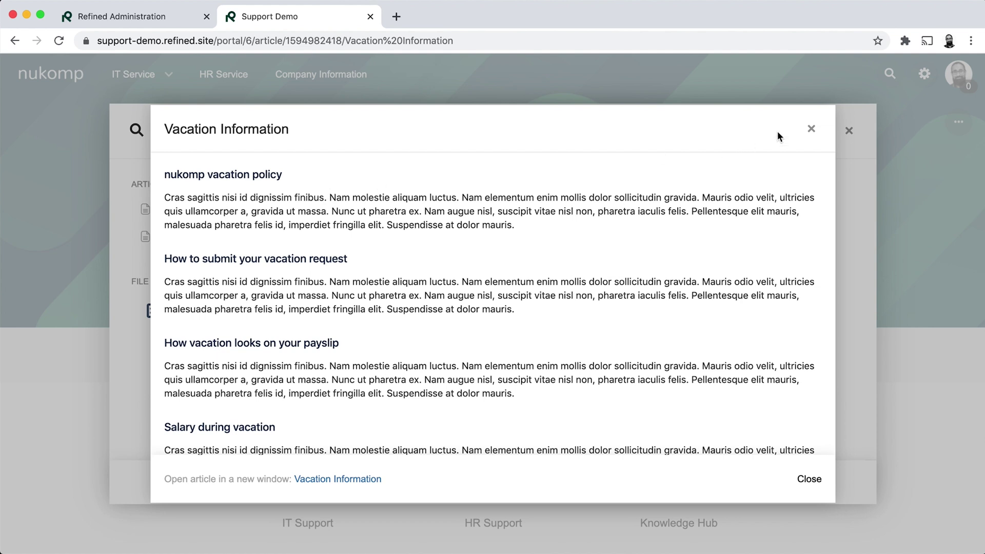
pyautogui.click(809, 130)
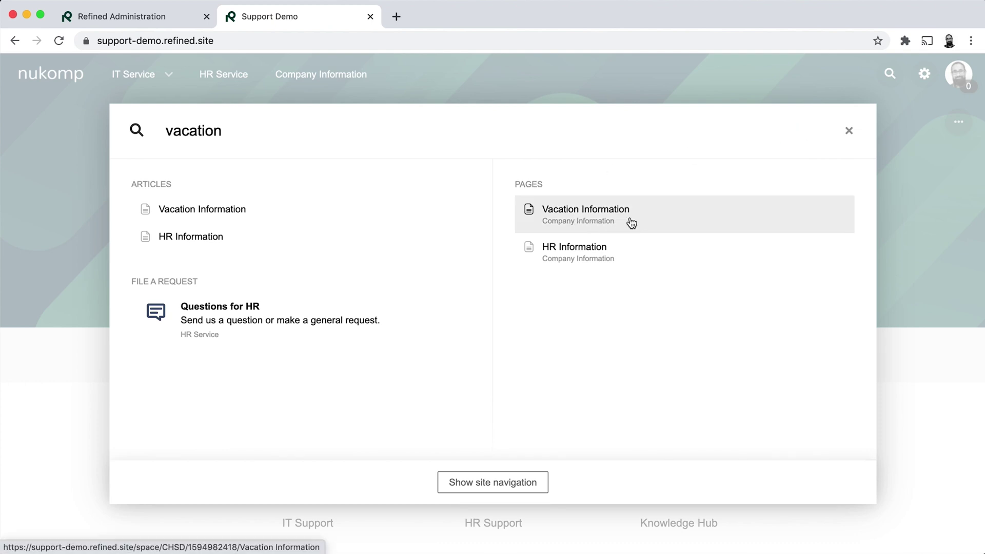
# Step: Open the Vacation Information result under Pages and look through the full page within the Company Information space
pyautogui.click(602, 219)
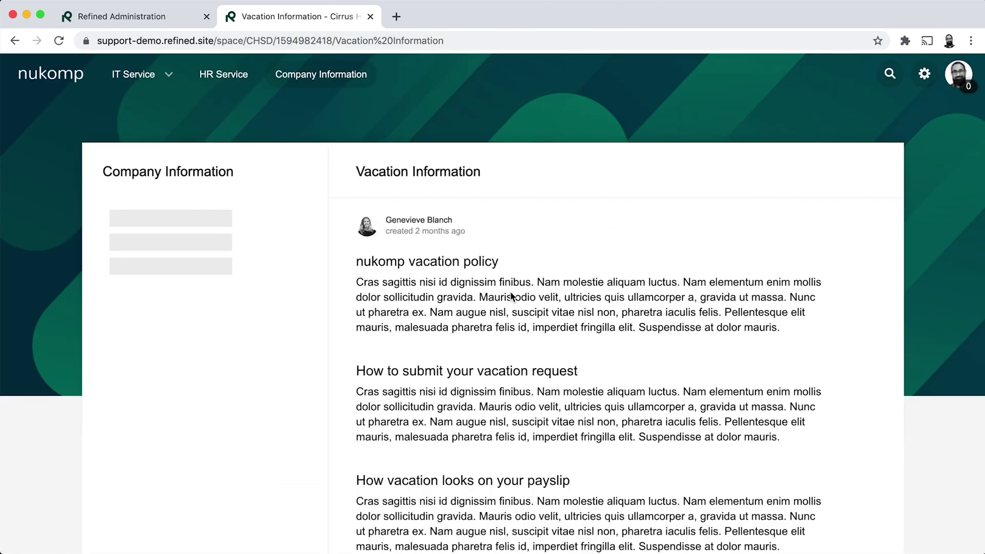
pyautogui.scroll(-1, 590, 354)
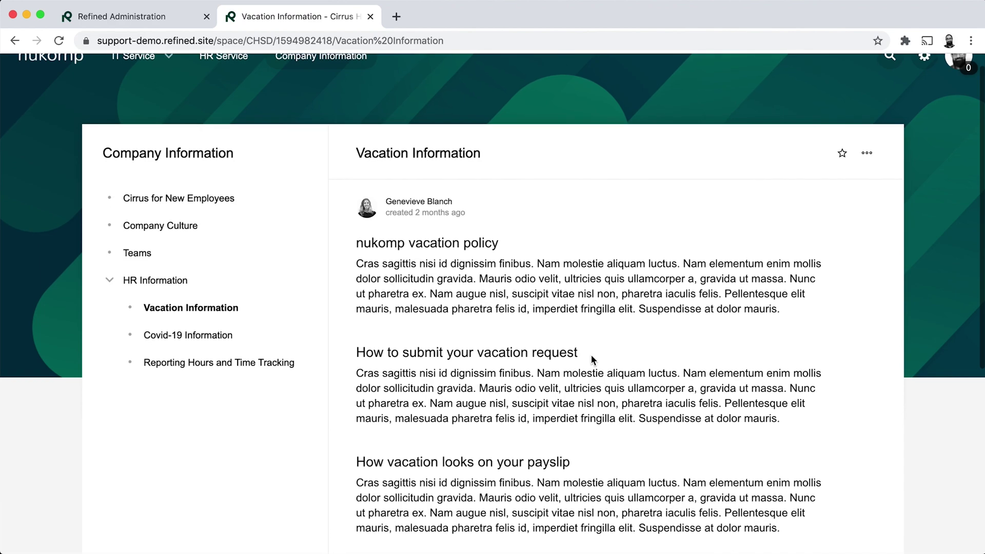
pyautogui.scroll(-8, 590, 354)
pyautogui.scroll(9, 590, 354)
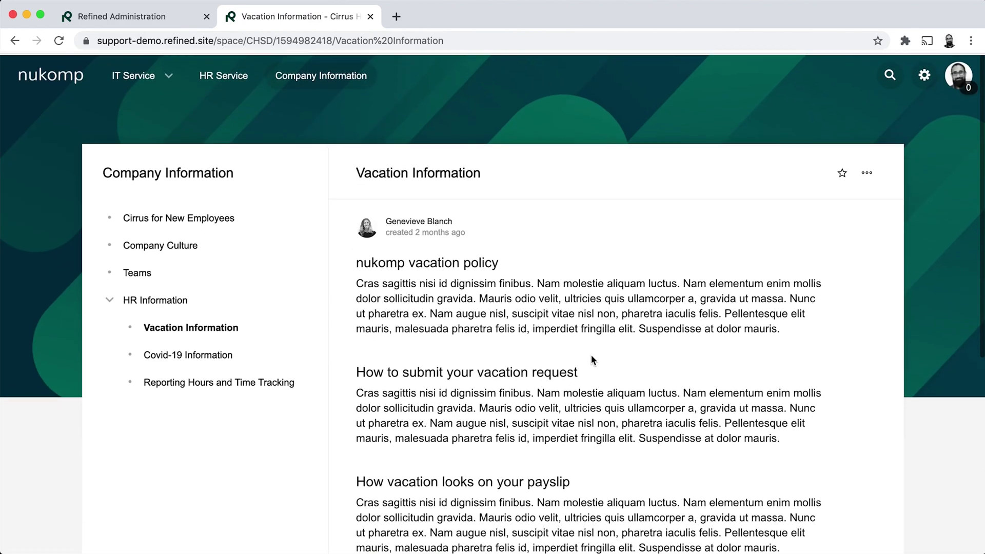